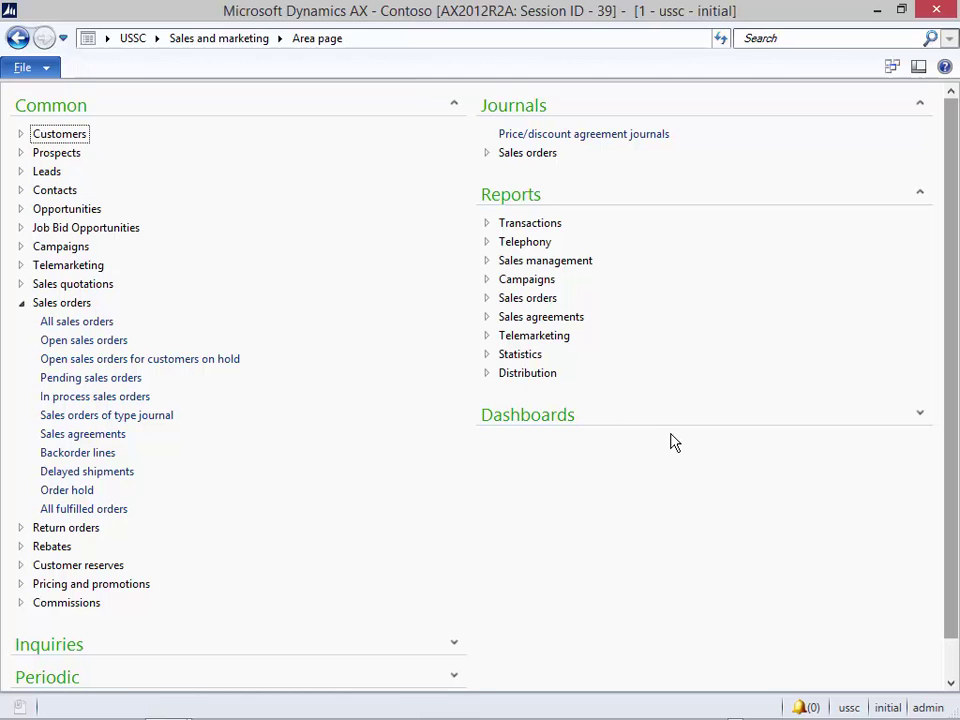
# Show all price/discount agreement journals, including posted ones, and select SALESDISC journal USSC-00030.
pyautogui.click(582, 134)
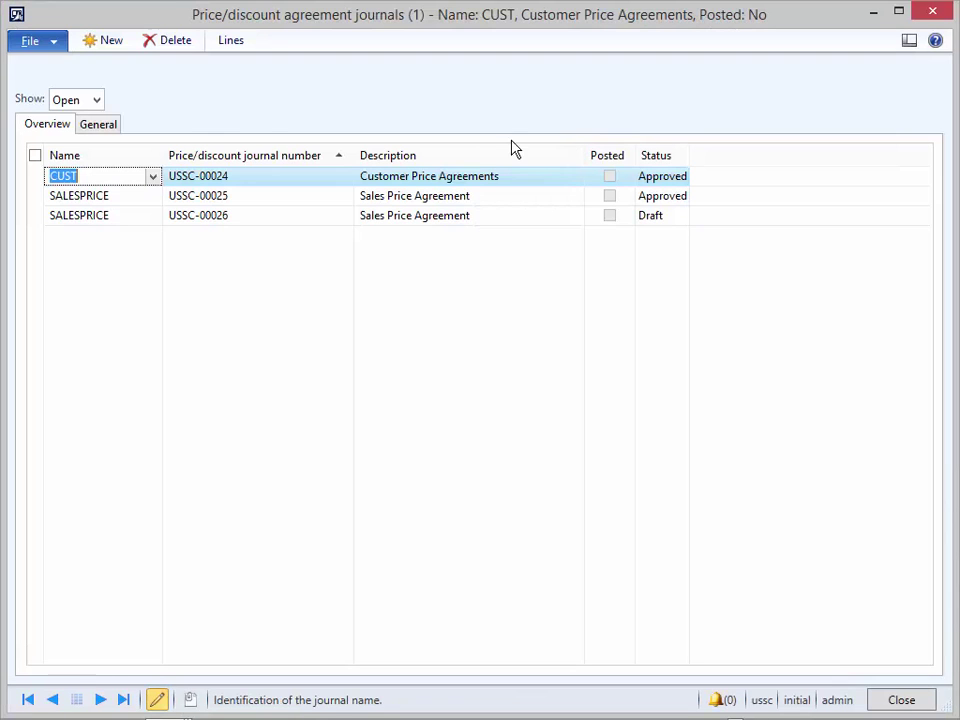
pyautogui.click(96, 101)
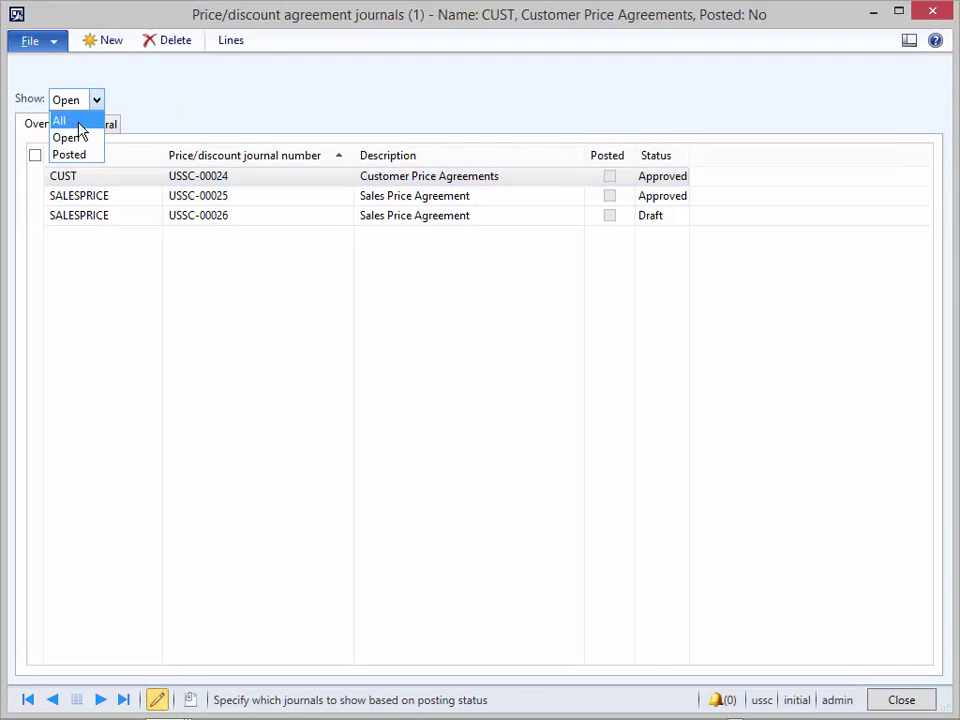
pyautogui.click(78, 121)
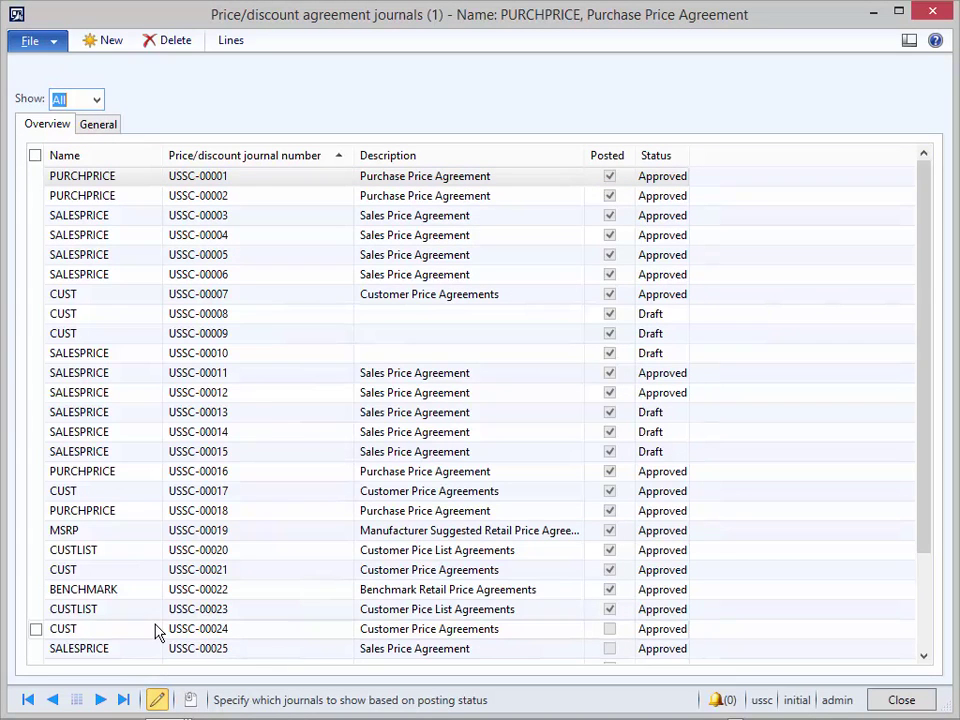
pyautogui.click(335, 580)
pyautogui.scroll(-2, 335, 580)
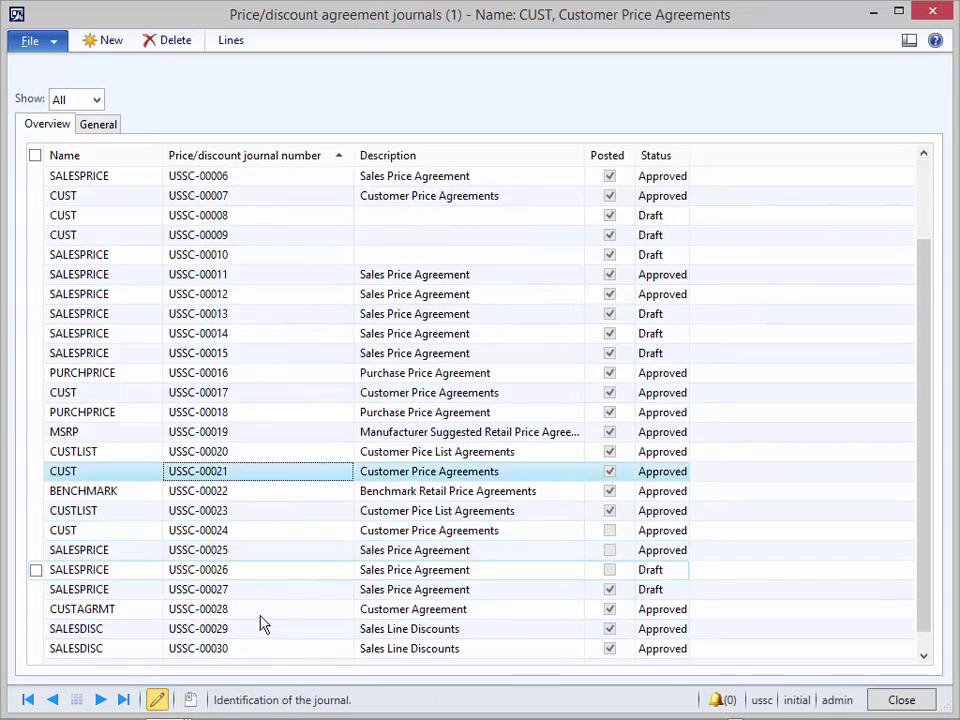
pyautogui.click(92, 650)
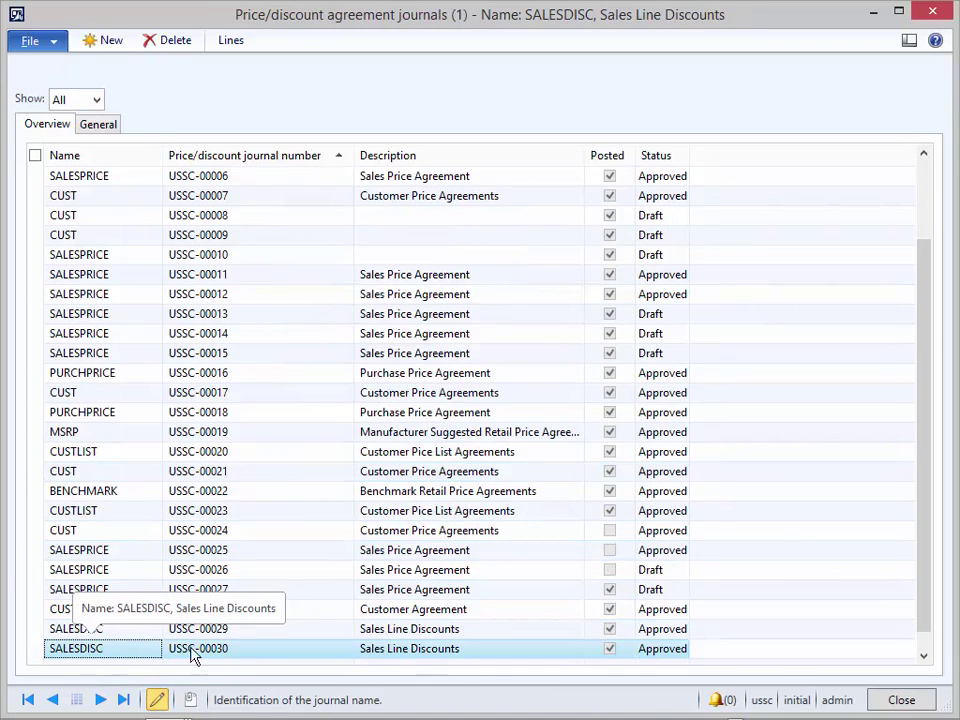
# Review journal USSC-00030's lines, scrolling to the Amount from/to columns of item 100501's two discount tiers.
pyautogui.click(231, 40)
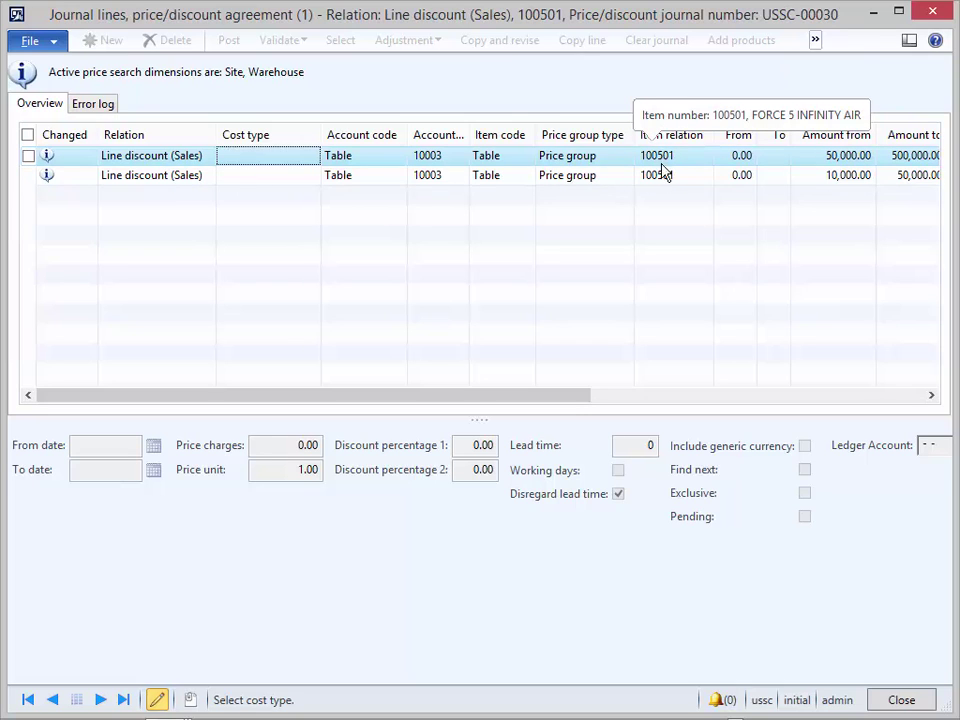
pyautogui.moveTo(590, 396); pyautogui.dragTo(756, 396)
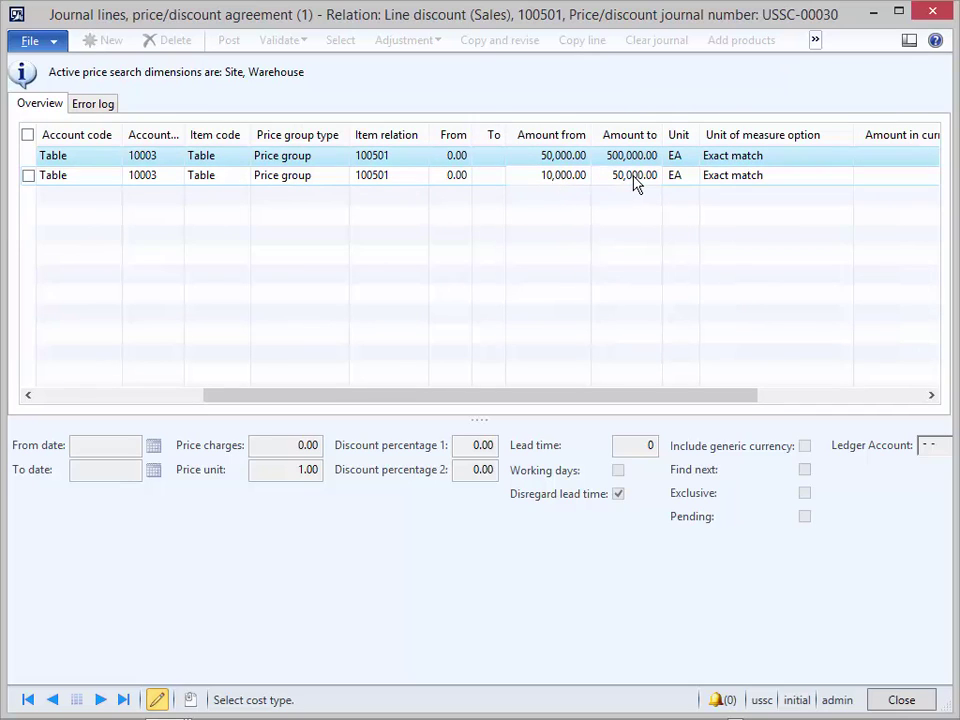
pyautogui.moveTo(688, 396); pyautogui.dragTo(800, 396)
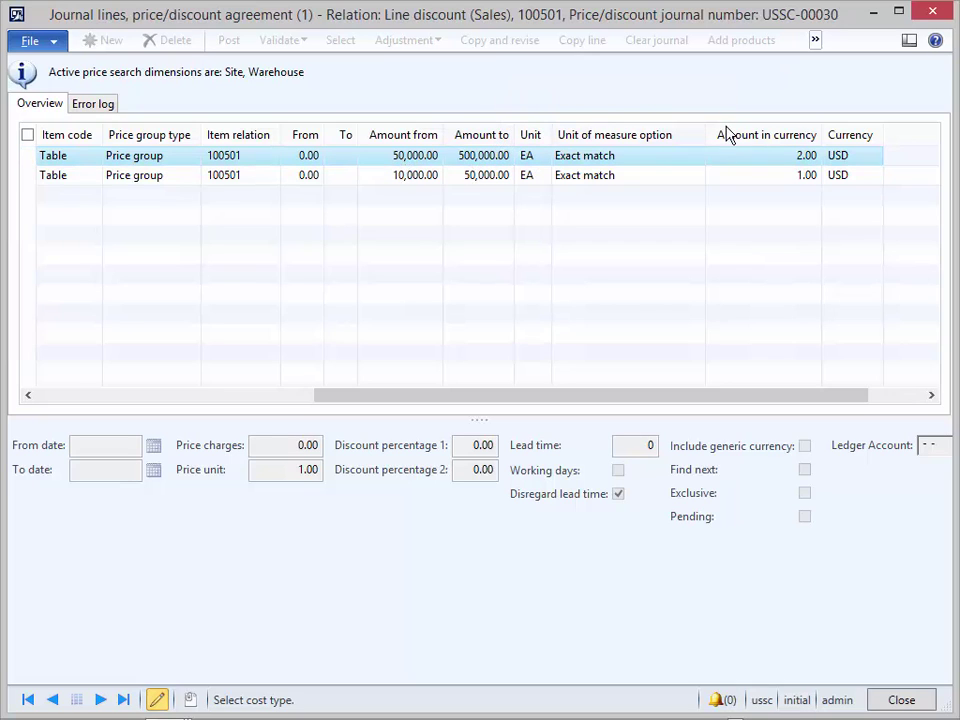
pyautogui.moveTo(415, 162)
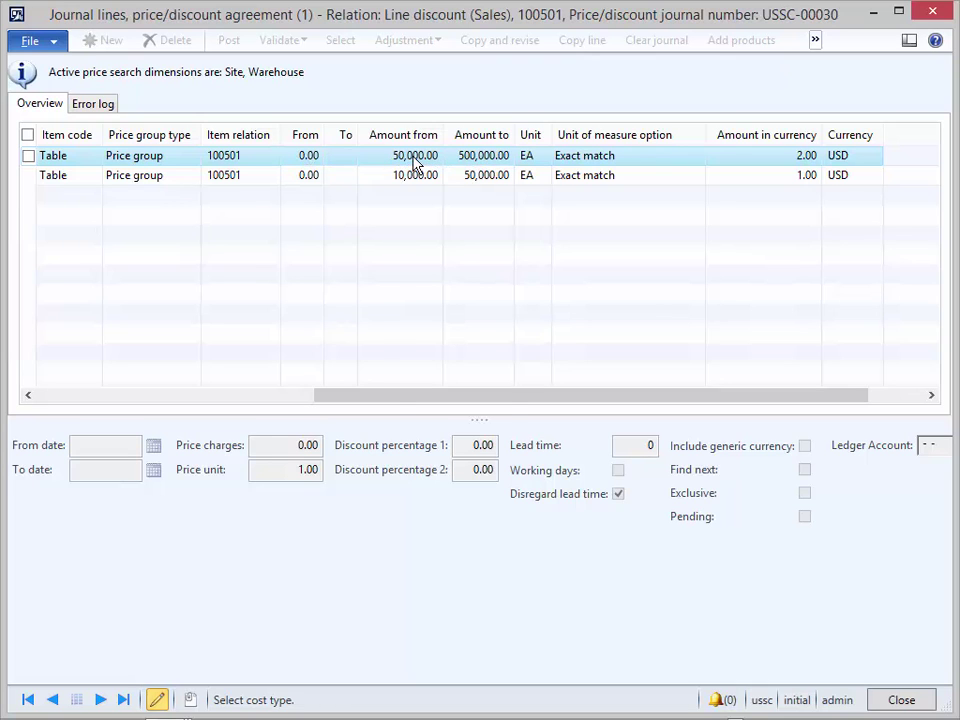
pyautogui.rightClick(417, 163)
pyautogui.moveTo(436, 321)
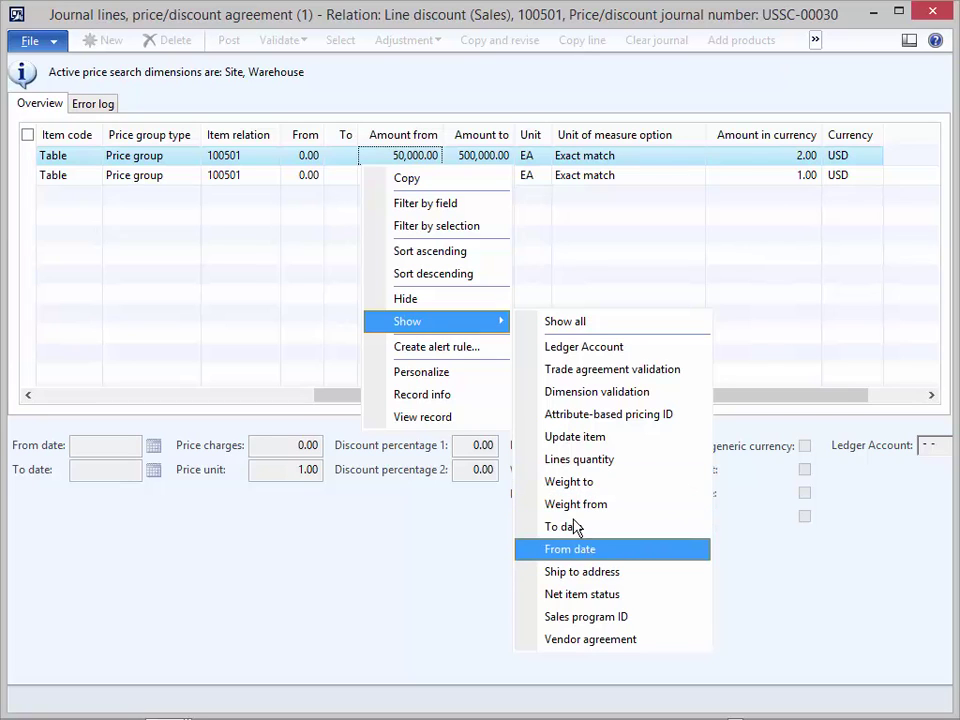
pyautogui.click(365, 590)
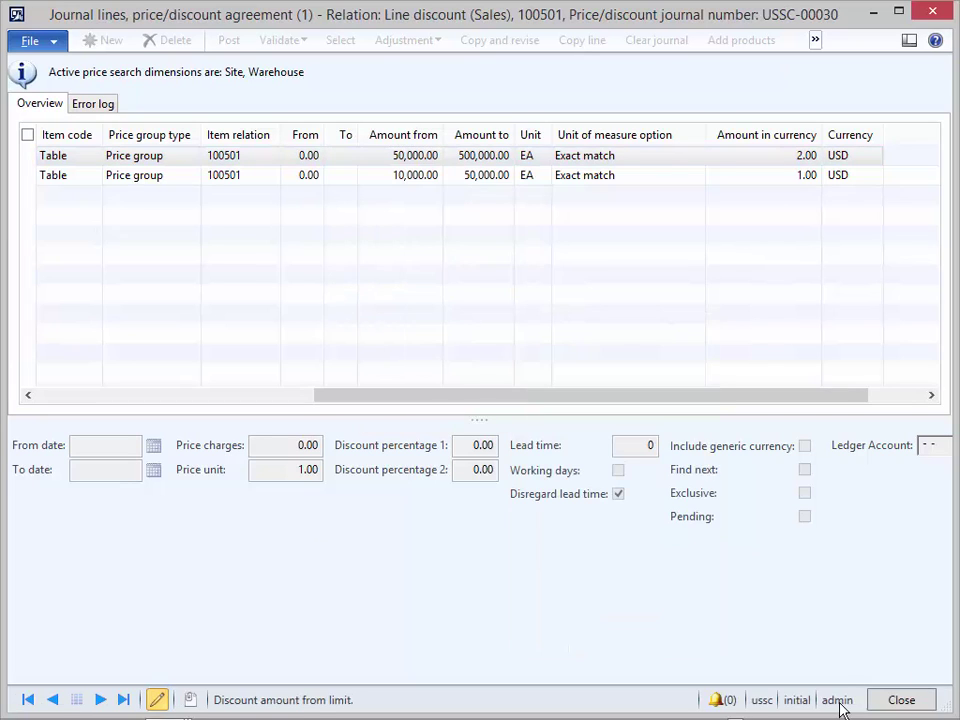
# Close both journal forms and create a new sales order for customer account 10003.
pyautogui.click(885, 700)
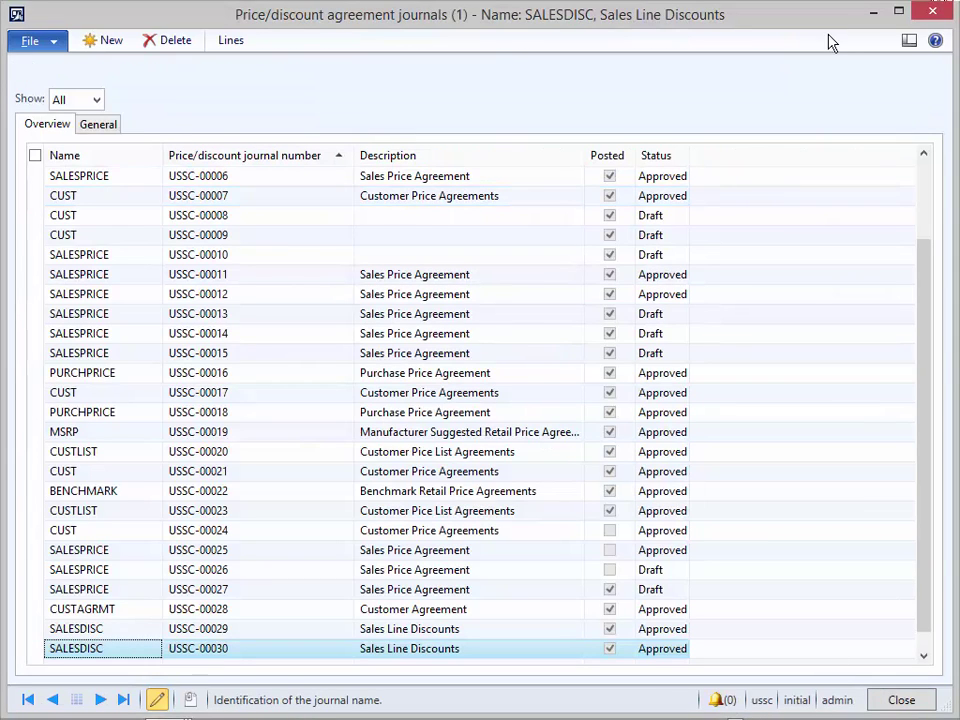
pyautogui.click(932, 11)
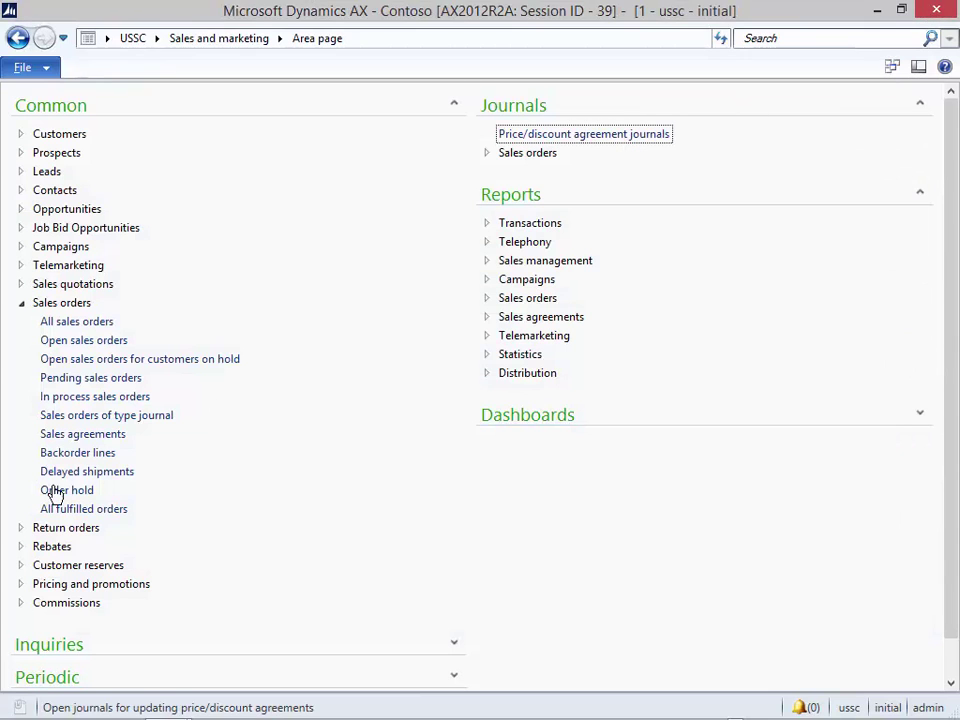
pyautogui.click(76, 321)
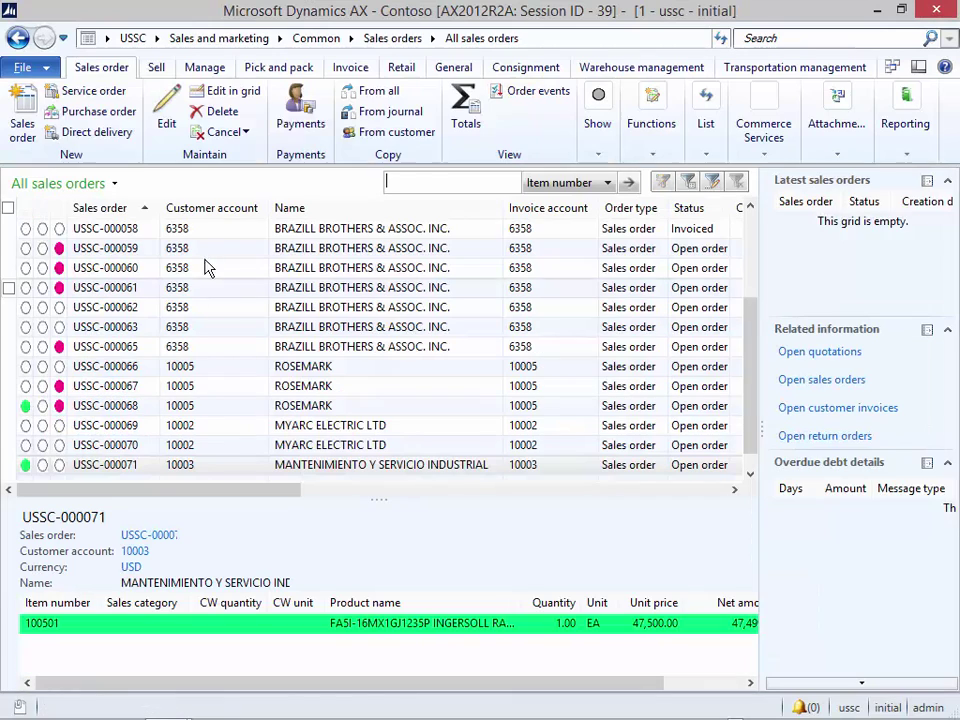
pyautogui.click(22, 118)
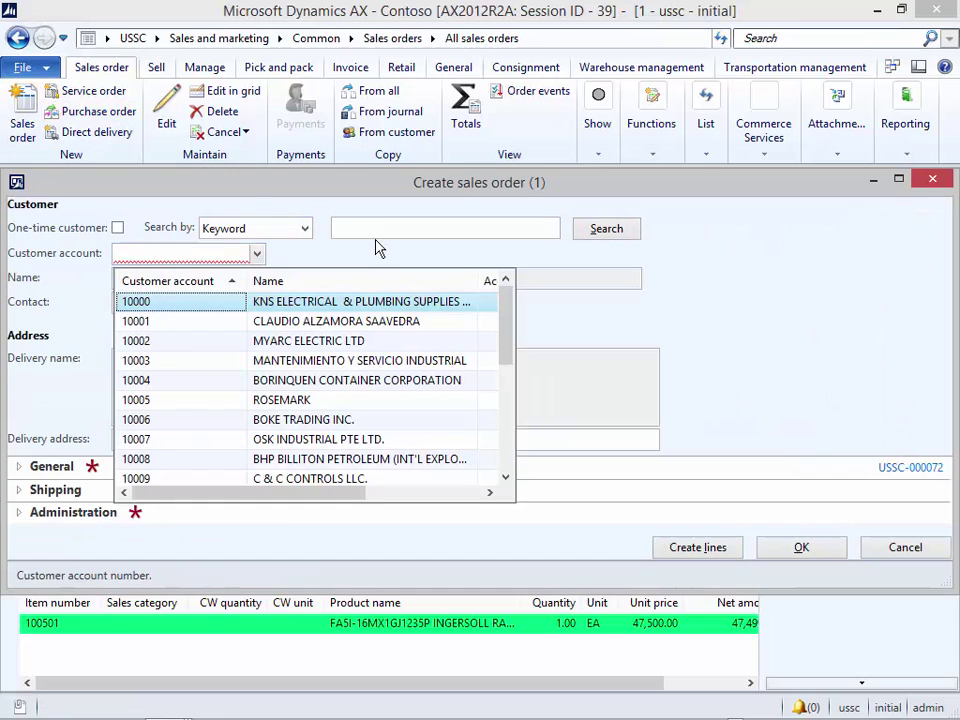
pyautogui.press('Down')
pyautogui.press('Down')
pyautogui.press('Down')
pyautogui.press('Return')
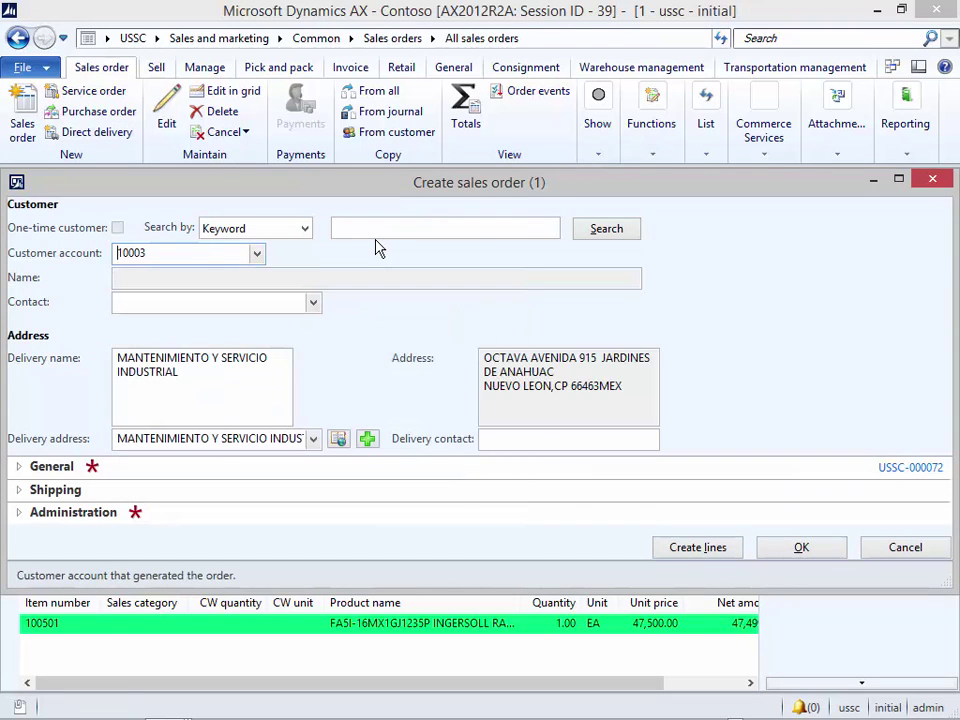
pyautogui.press('Return')
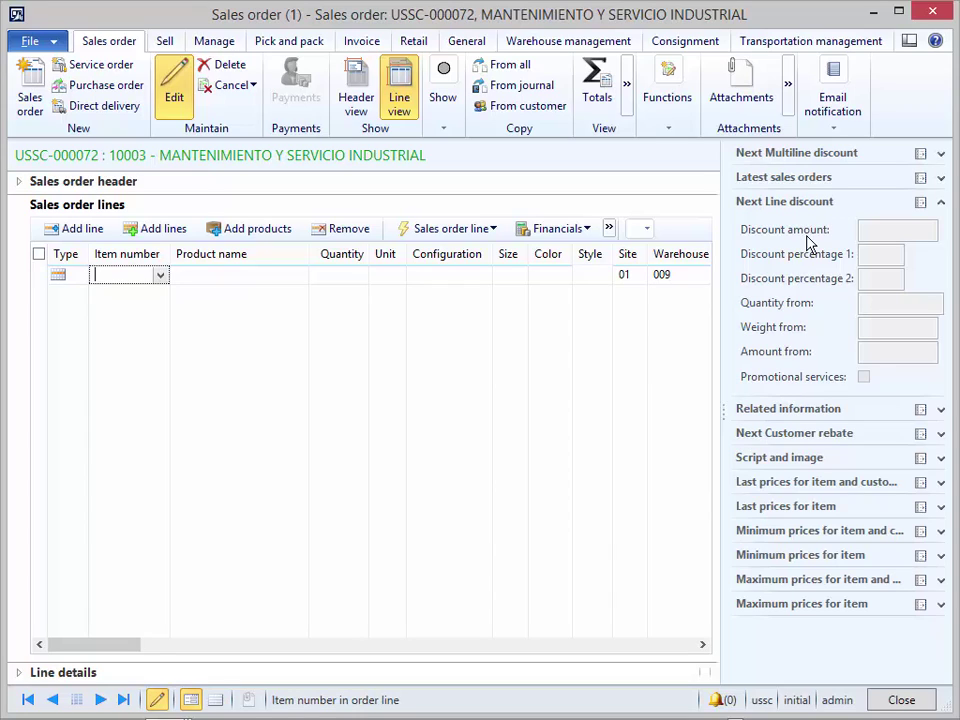
# Enter item 100501 on the first order line and check its 1.00 discount.
pyautogui.write('100501')
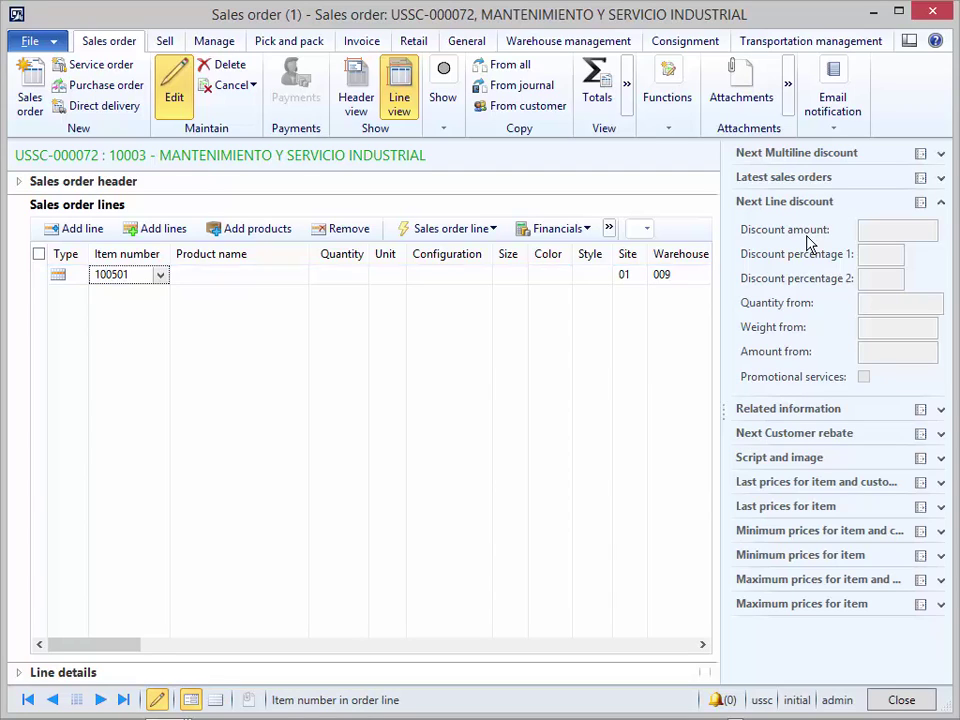
pyautogui.press('Tab')
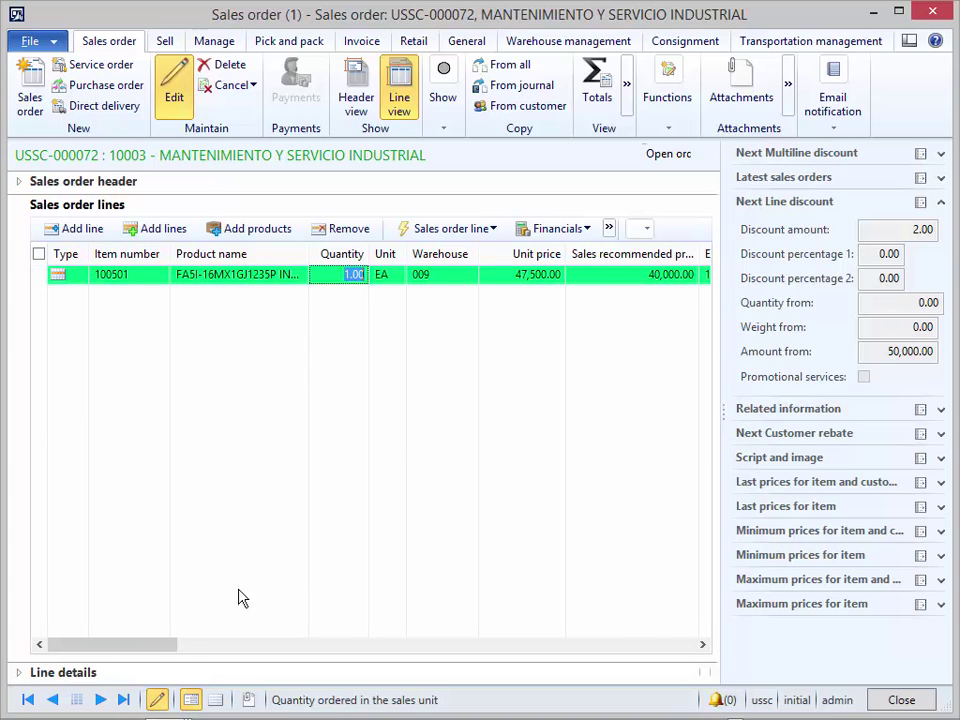
pyautogui.moveTo(166, 645); pyautogui.dragTo(306, 646)
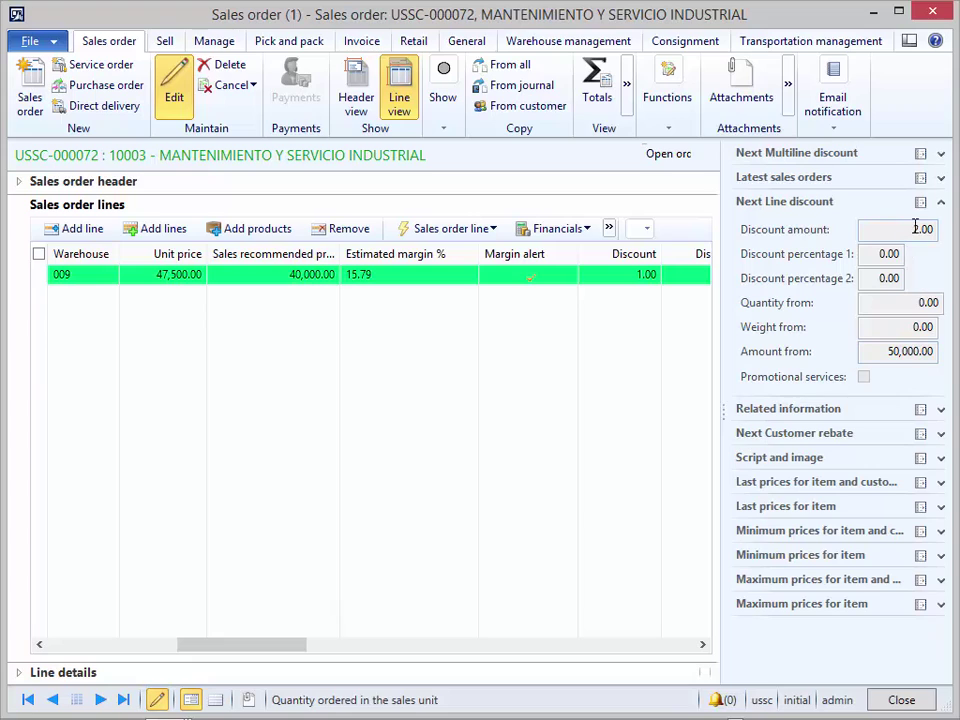
# Change the line quantity from 1 to 2 and check the 2.00 discount and 94,996.00 net amount.
pyautogui.moveTo(279, 645); pyautogui.dragTo(149, 645)
pyautogui.click(343, 274)
pyautogui.press('Delete')
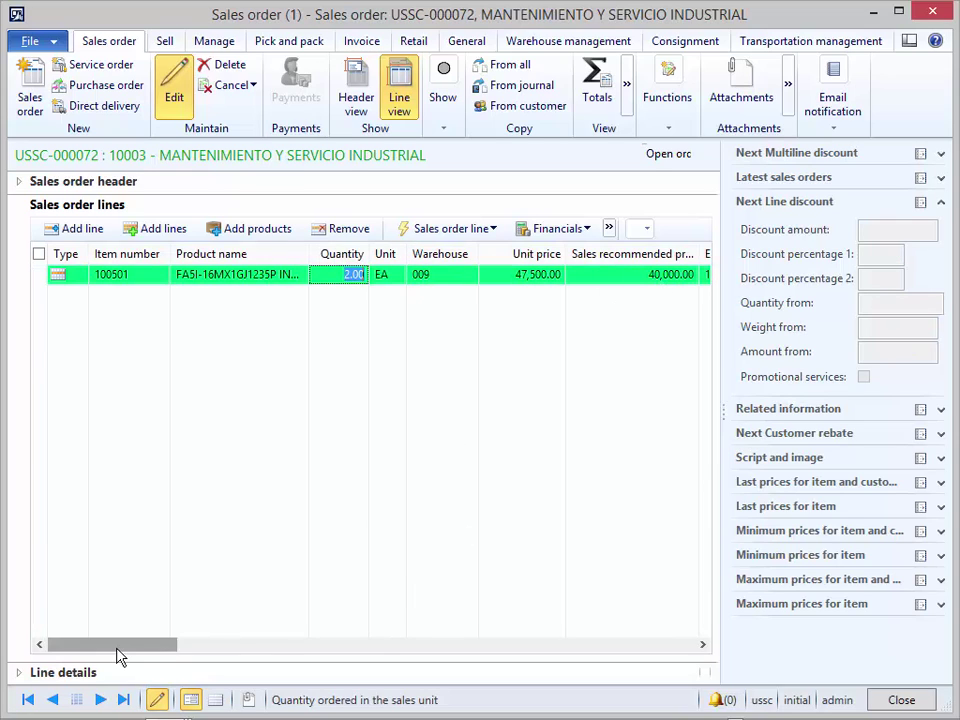
pyautogui.moveTo(117, 655); pyautogui.dragTo(250, 643)
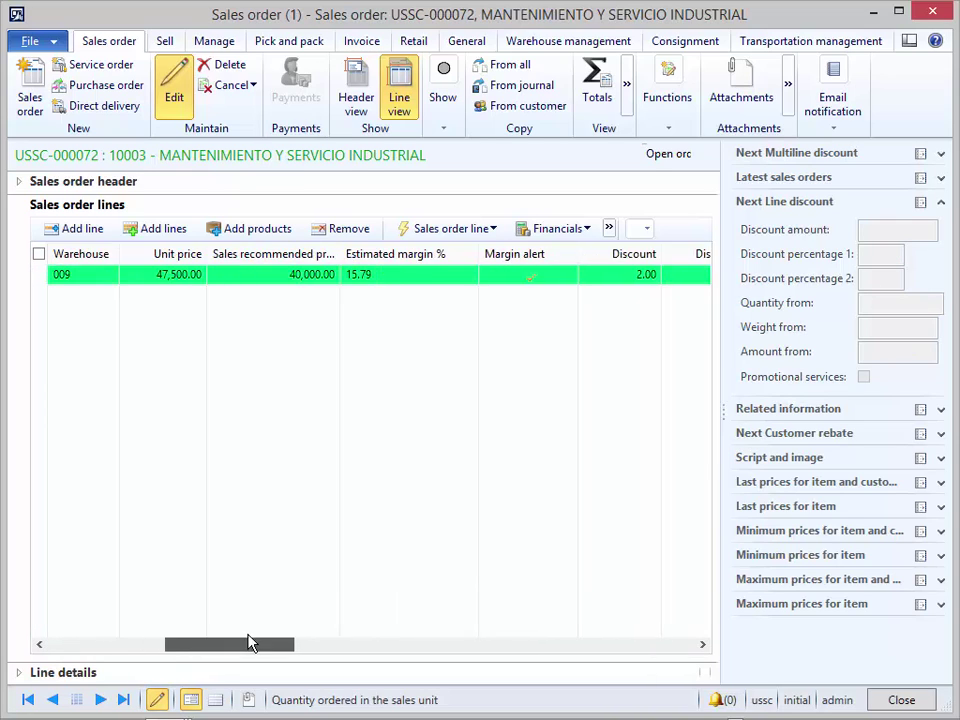
pyautogui.moveTo(250, 643); pyautogui.dragTo(340, 644)
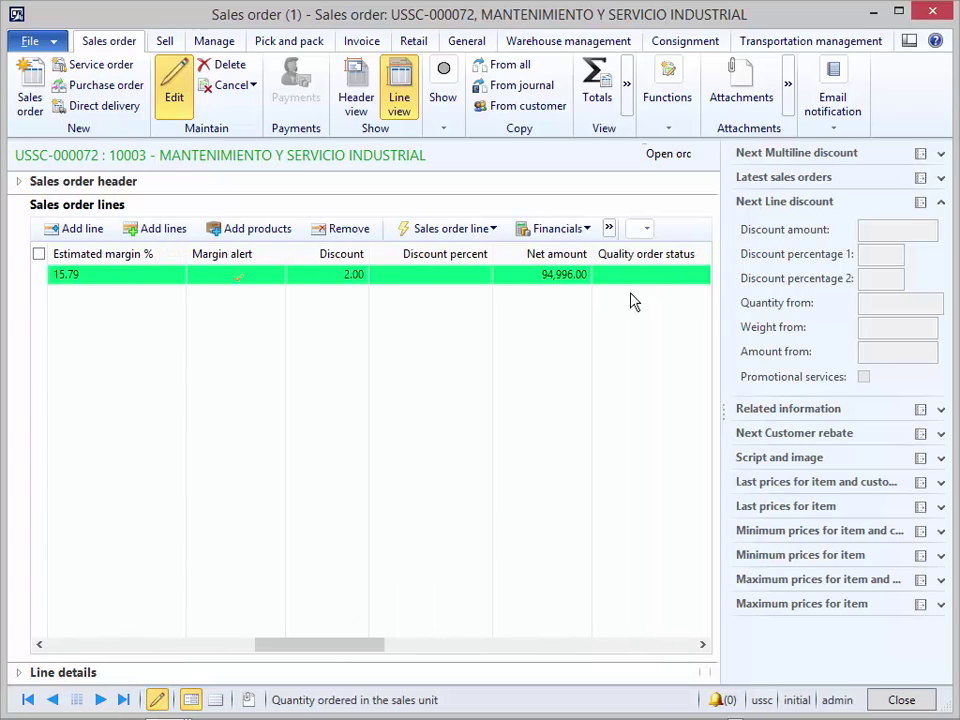
pyautogui.rightClick(880, 229)
pyautogui.press('Escape')
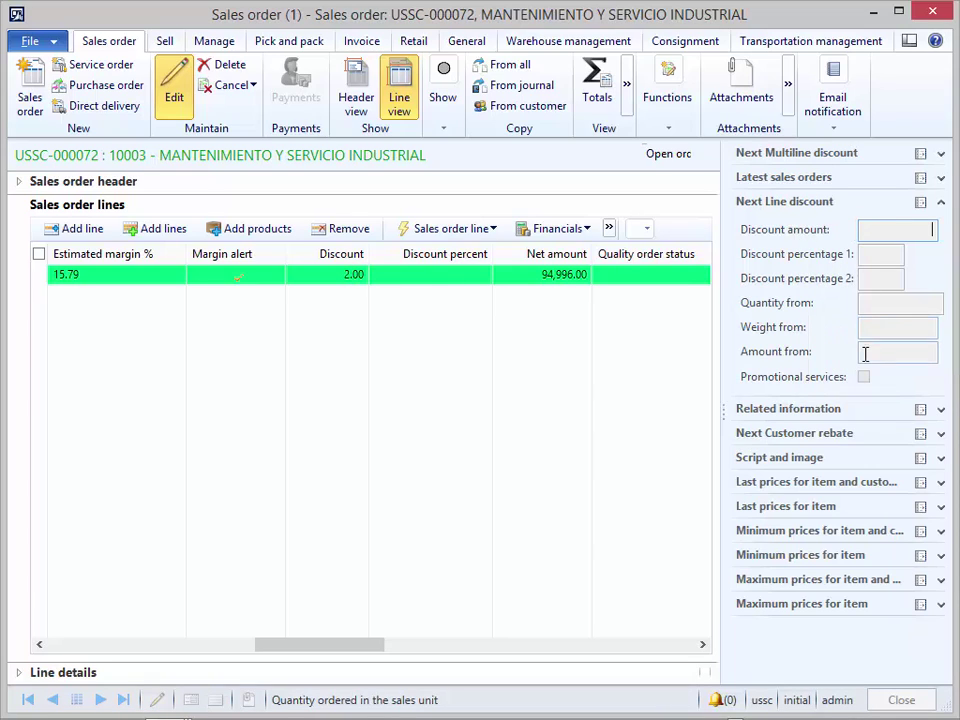